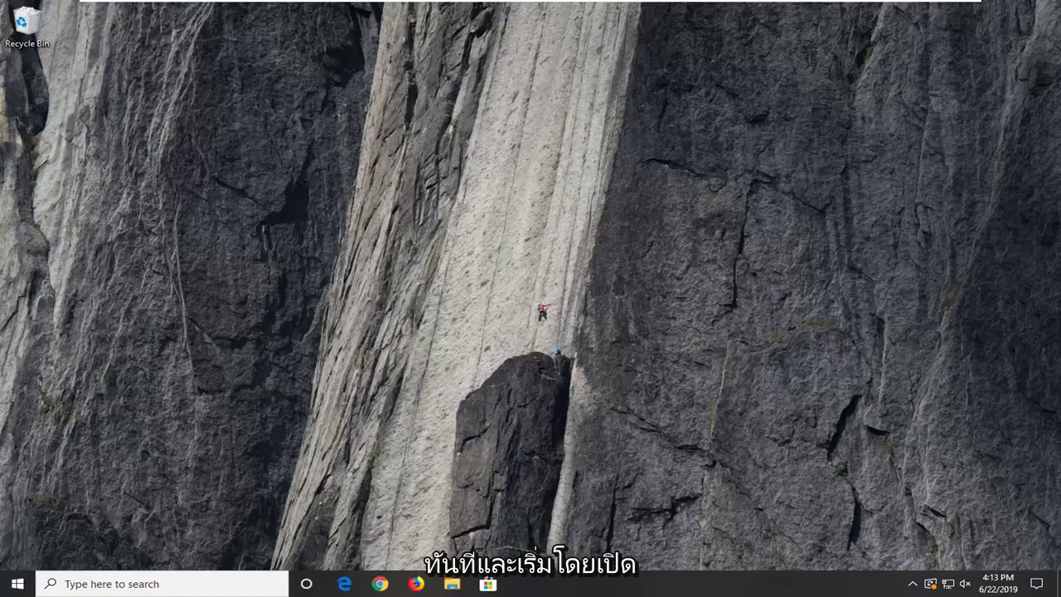
- Search the Start menu for 'regedit' and run Registry Editor as administrator
click(10, 585)
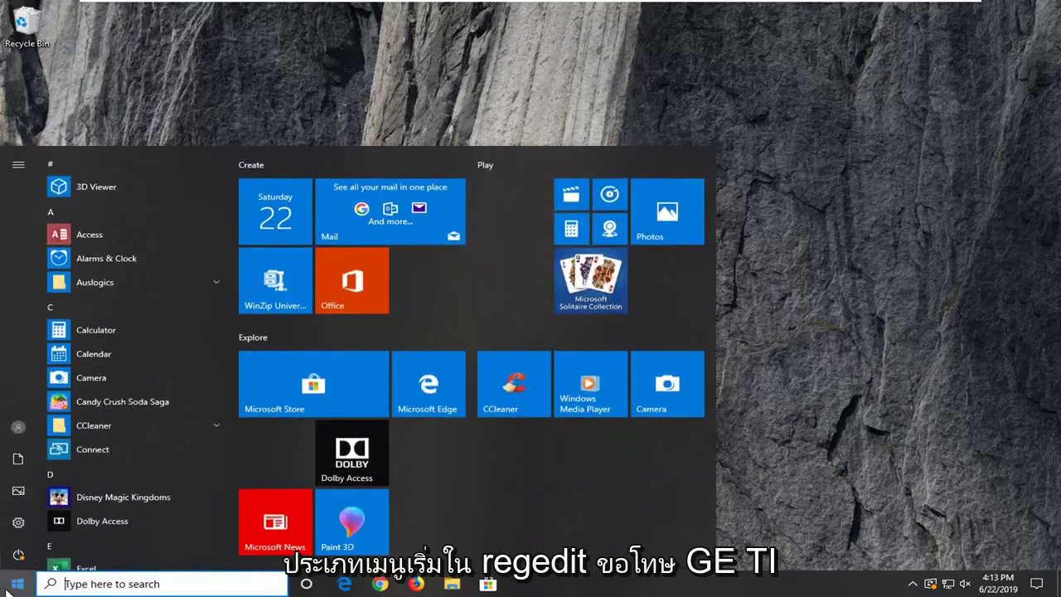
text(regedit)
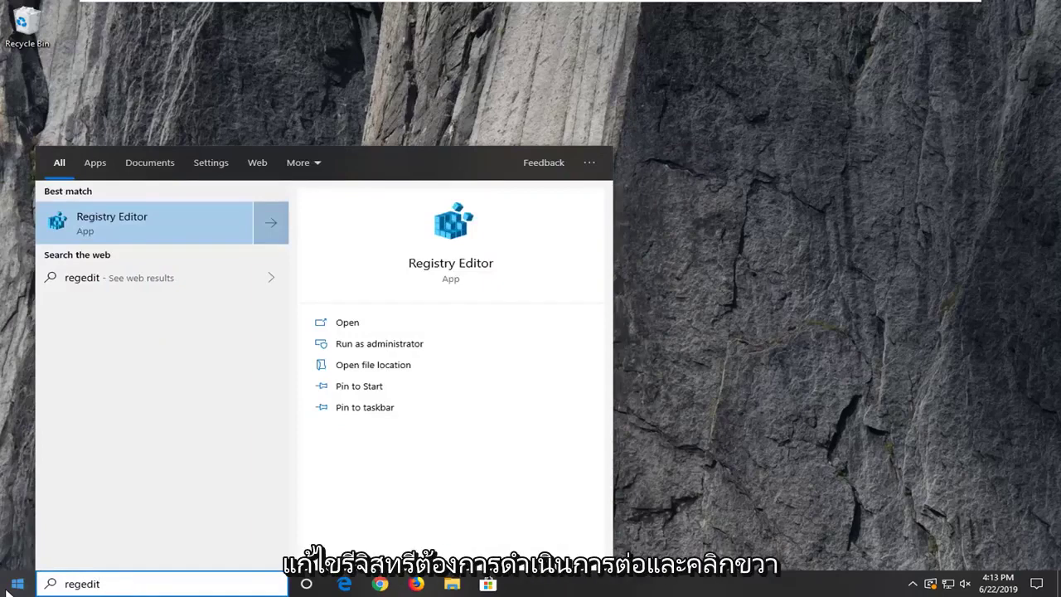
right_click(122, 231)
click(153, 241)
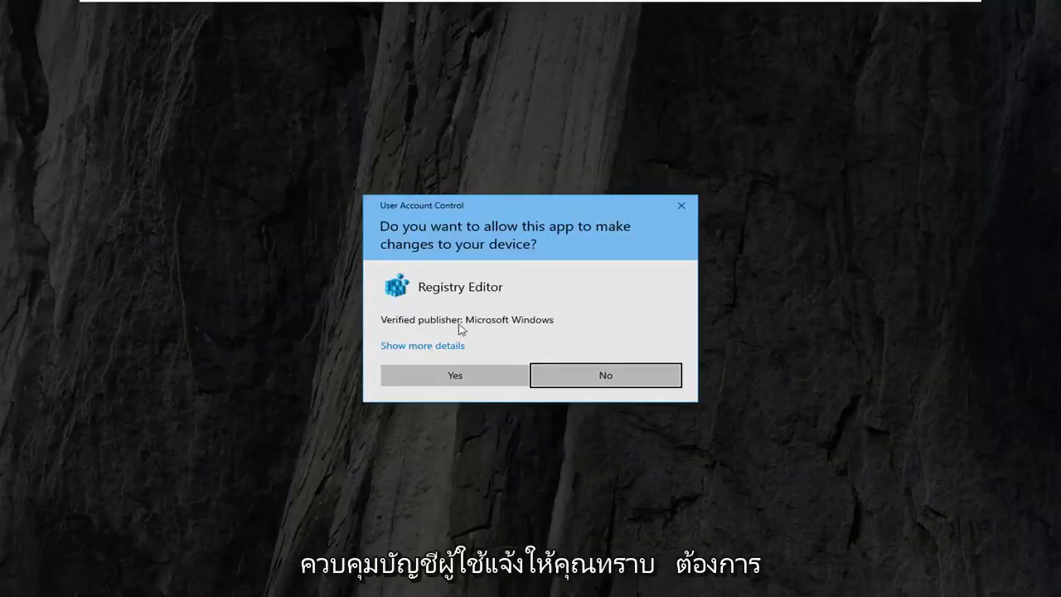
- Approve the UAC prompt, collapse HKEY_CURRENT_USER and select the Computer root
click(452, 375)
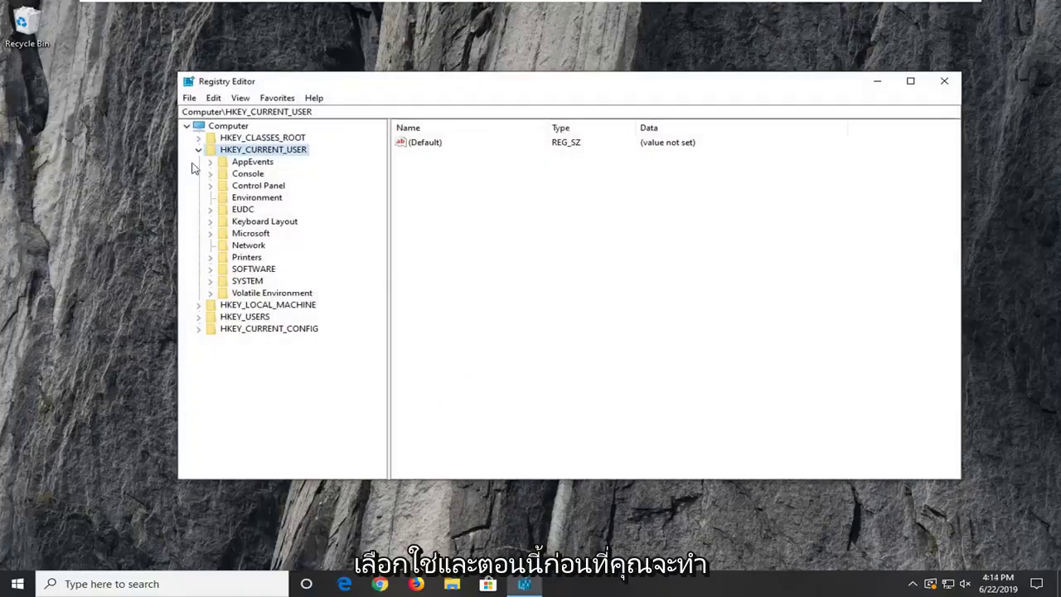
click(198, 150)
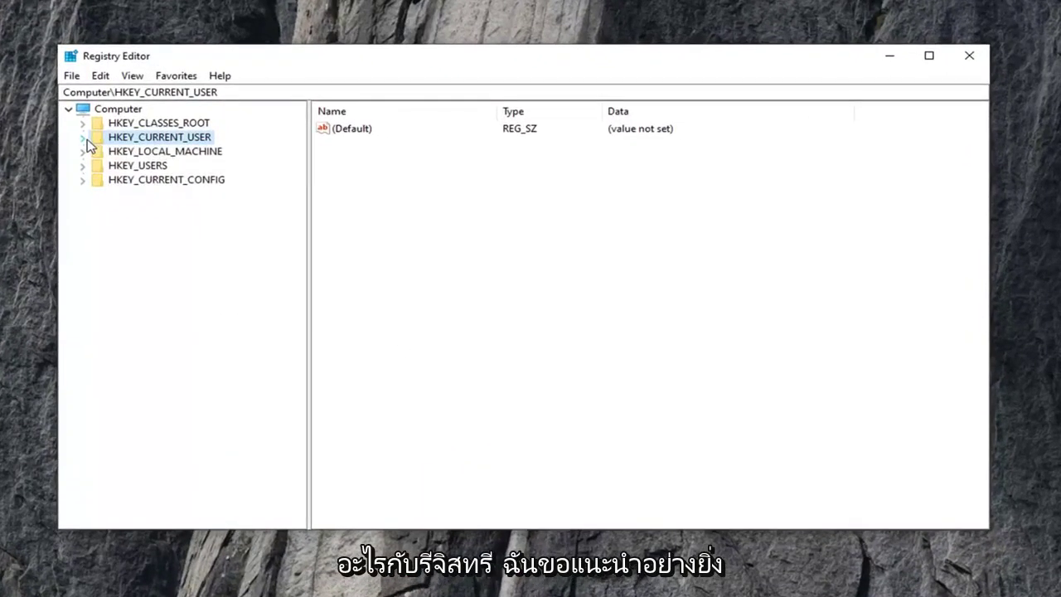
click(96, 113)
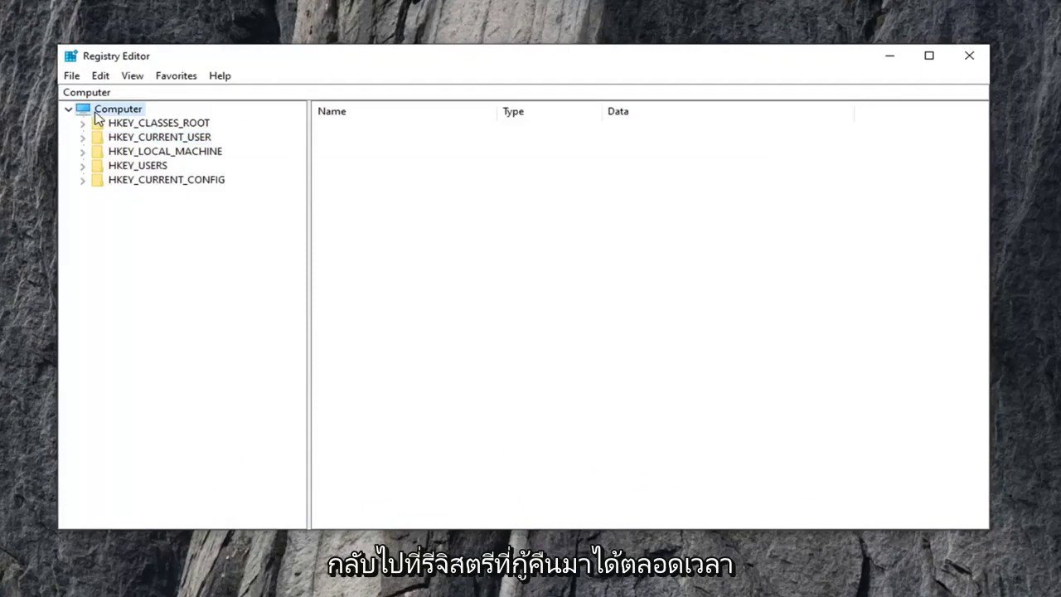
- Open the Export Registry File dialog from the File menu, then cancel it
click(72, 77)
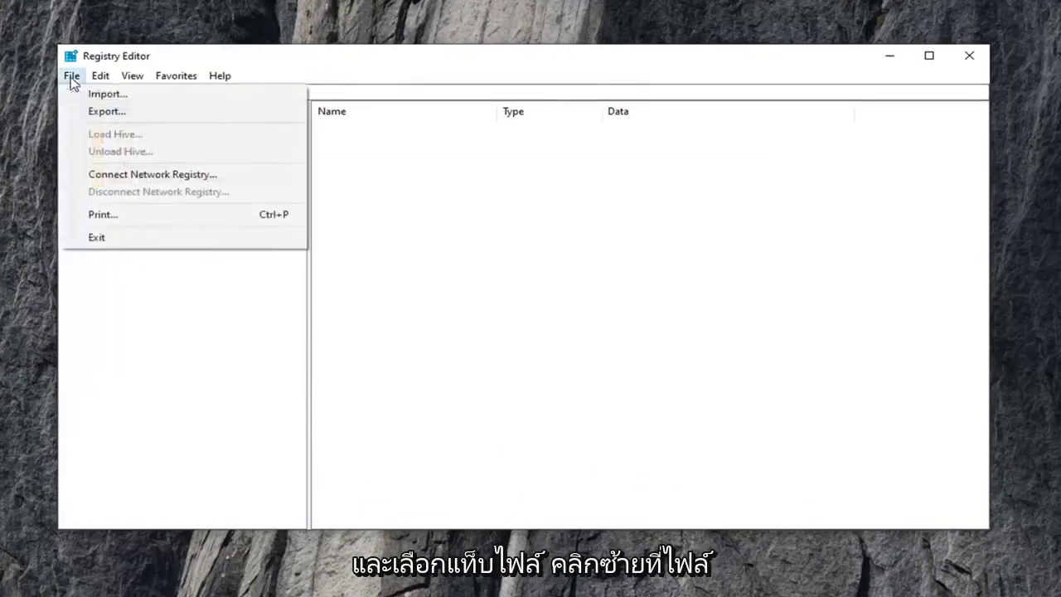
click(91, 111)
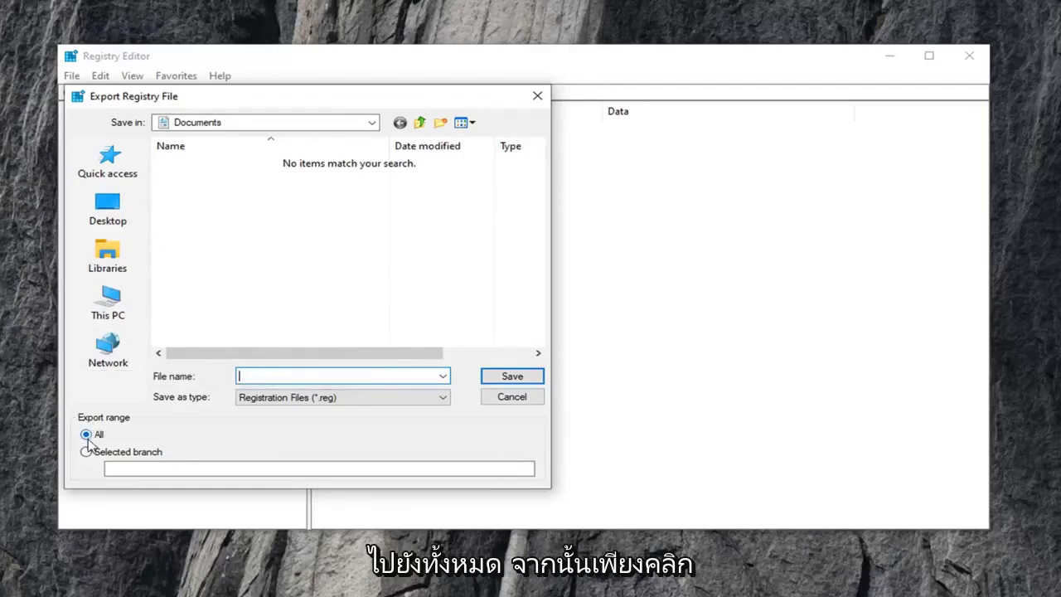
click(511, 397)
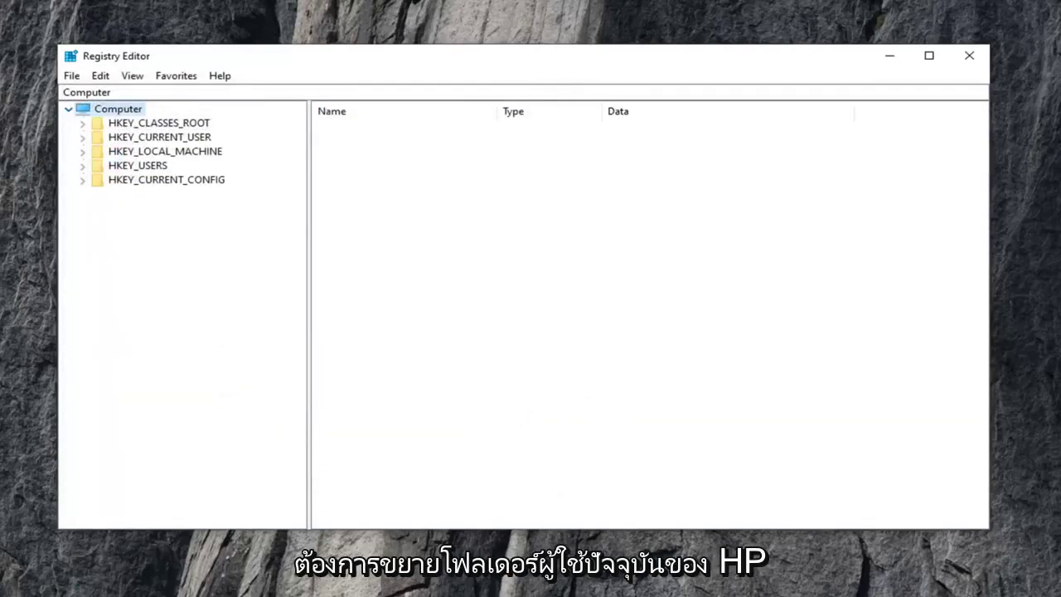
- Expand HKEY_CURRENT_USER down through SOFTWARE, Microsoft and Windows
click(162, 139)
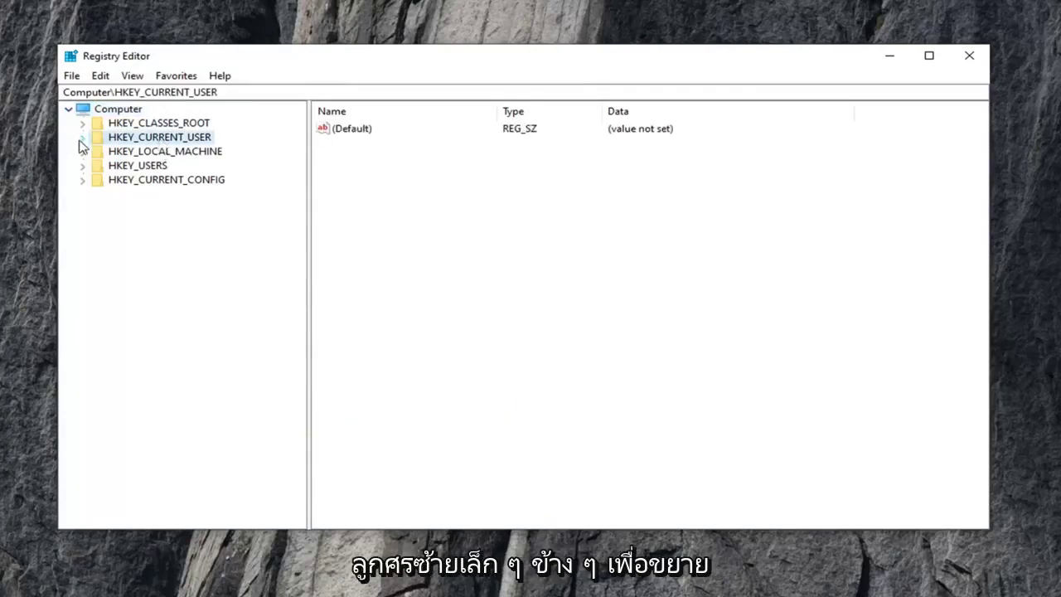
double_click(112, 141)
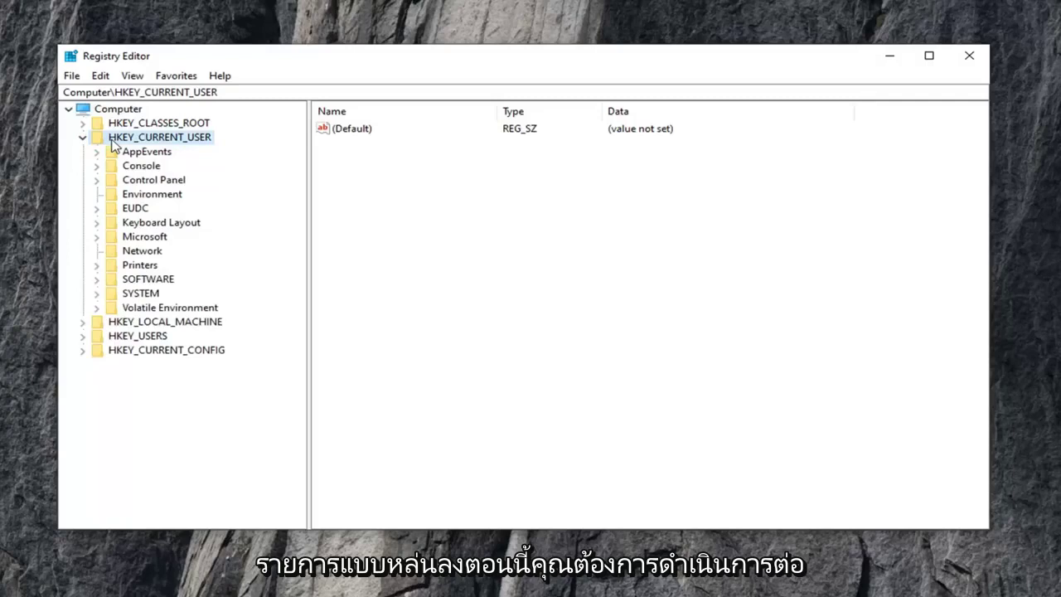
double_click(122, 281)
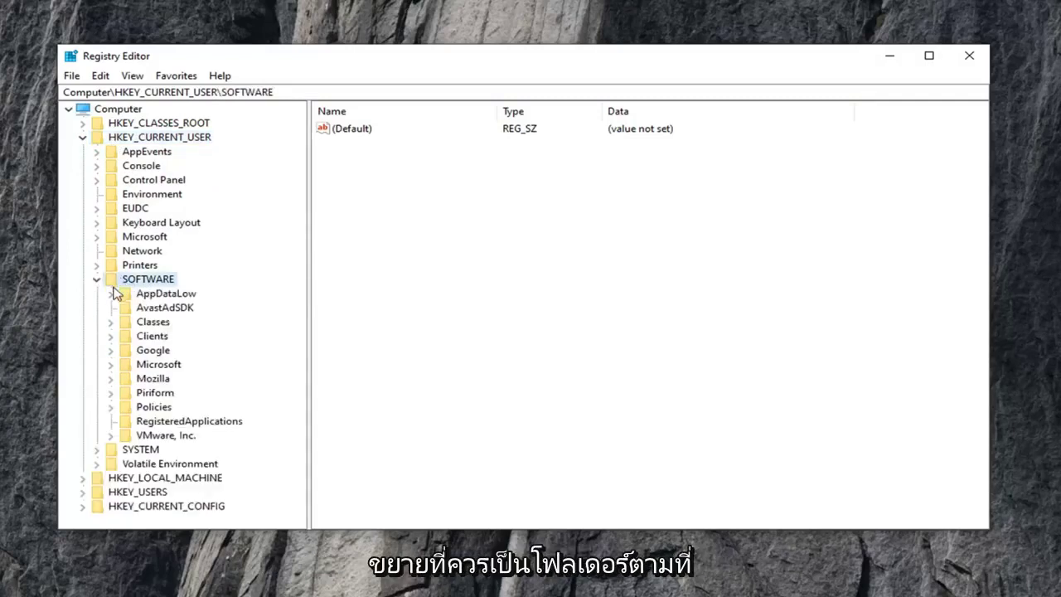
double_click(140, 366)
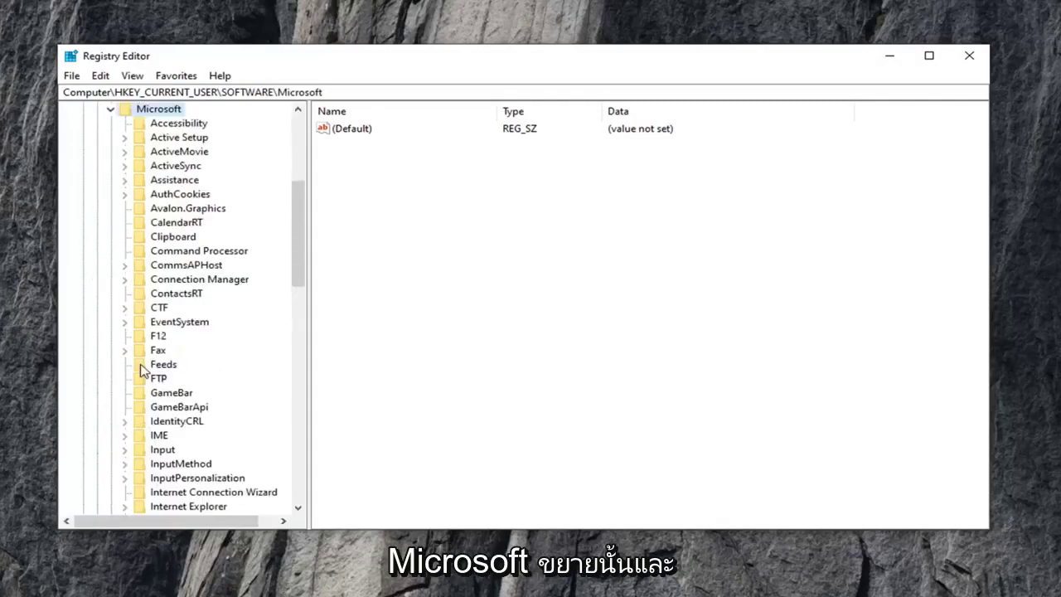
scroll(141, 369, down, 18)
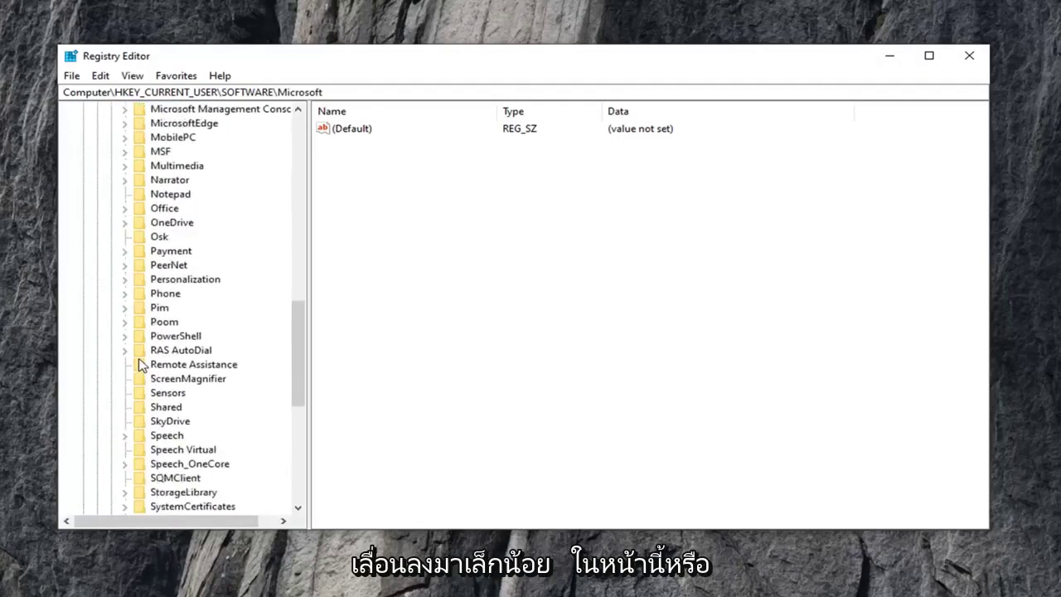
scroll(137, 366, down, 1)
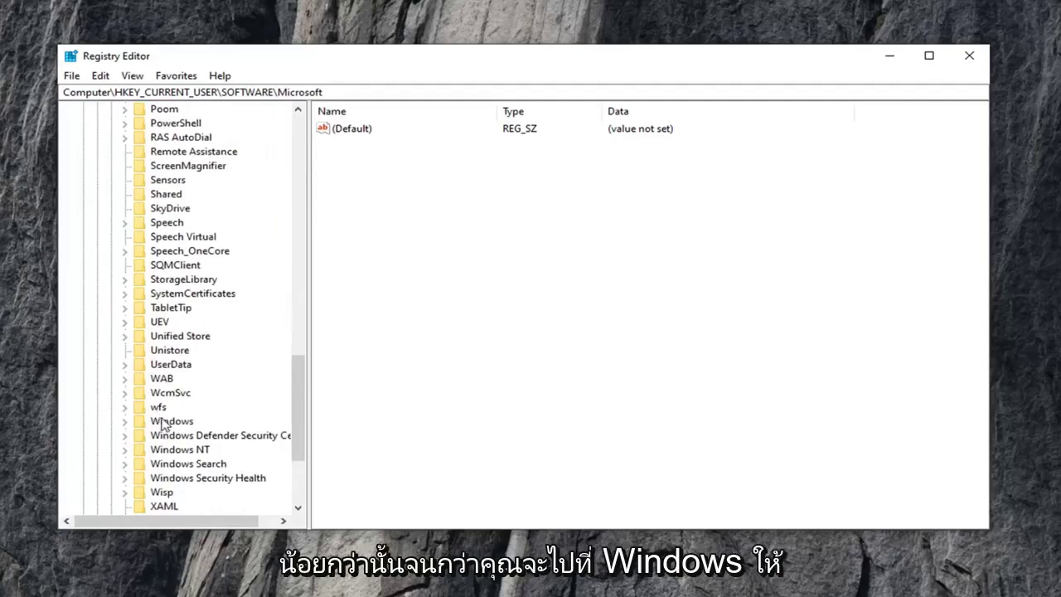
double_click(163, 423)
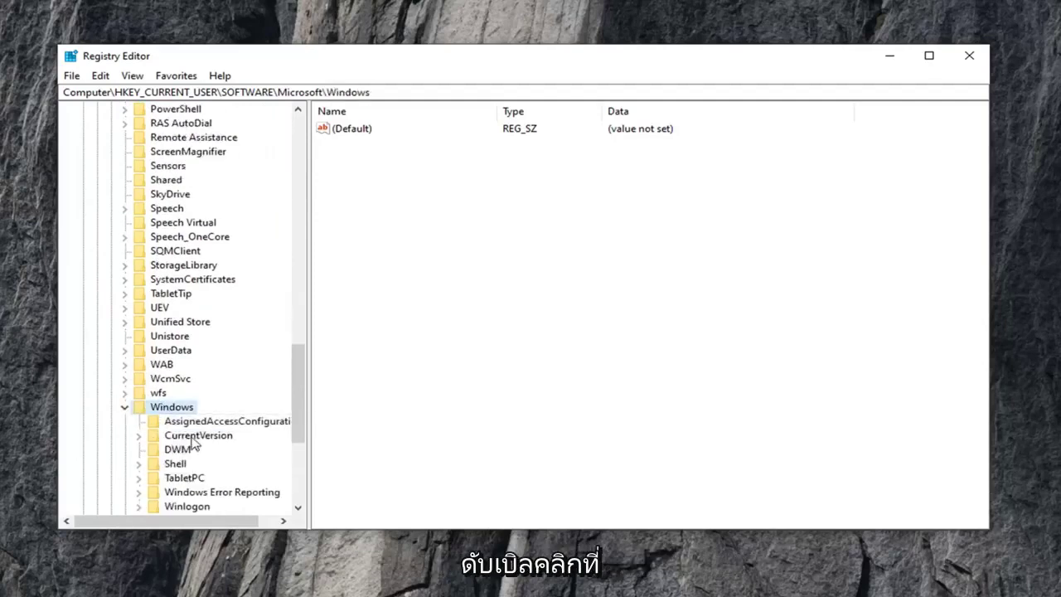
- Expand CurrentVersion and Policies, then select the Explorer subkey
click(193, 437)
scroll(154, 427, down, 1)
click(139, 392)
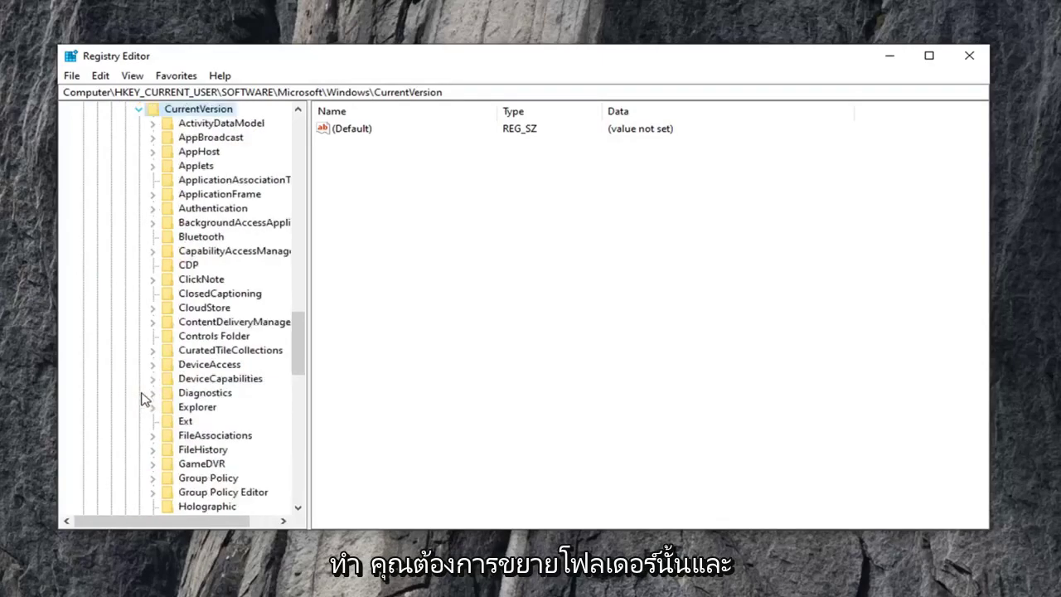
scroll(213, 365, down, 3)
scroll(213, 365, down, 4)
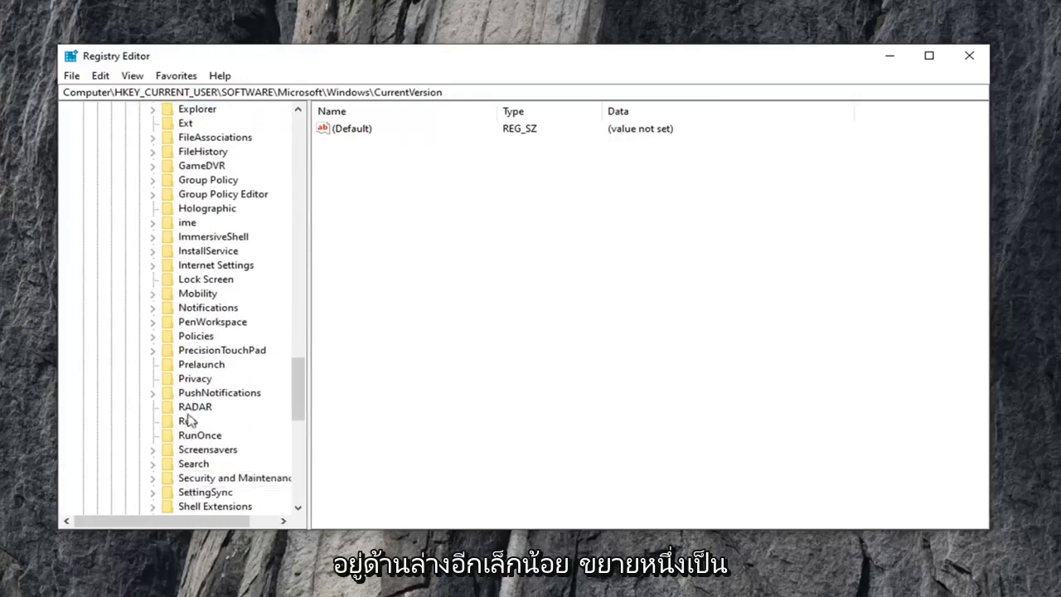
click(194, 339)
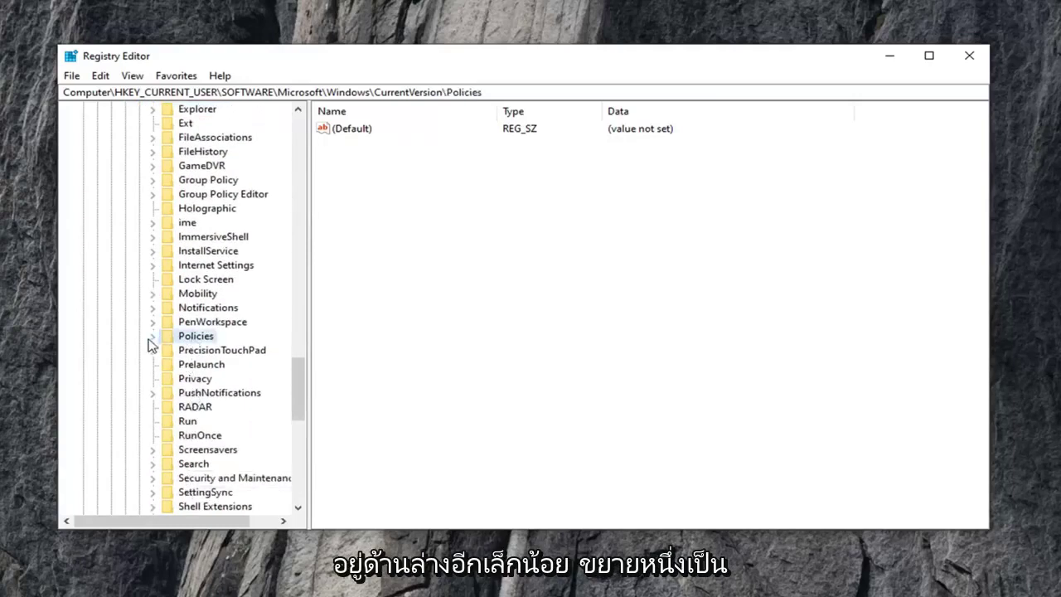
click(151, 338)
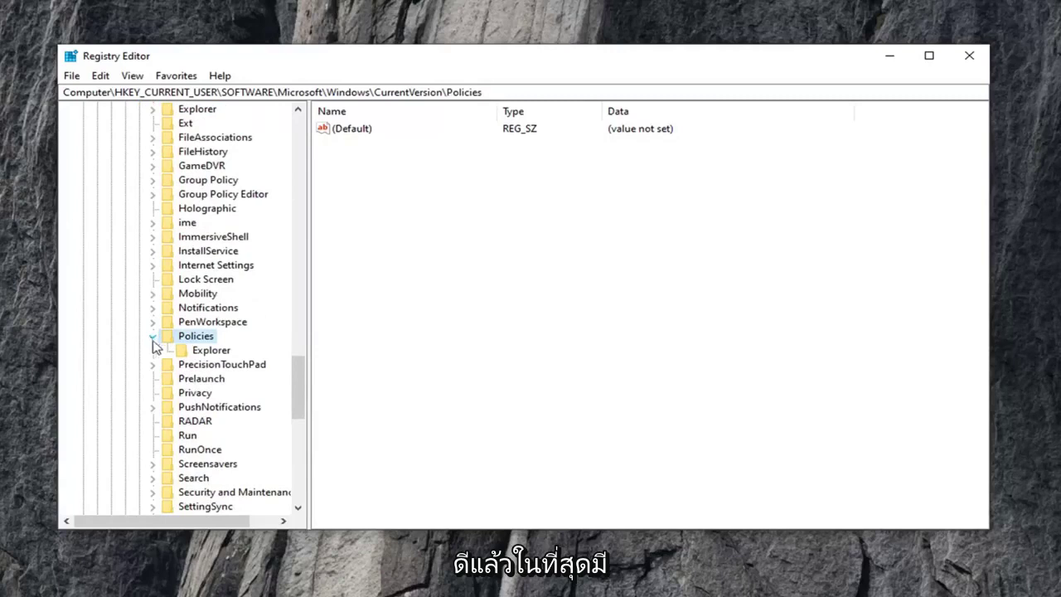
click(209, 353)
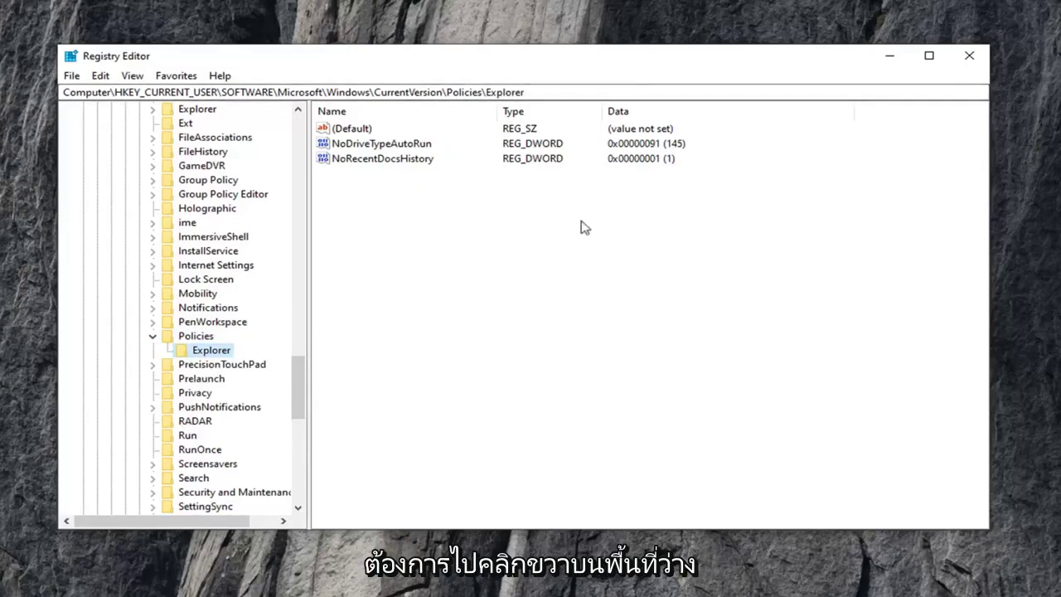
- Create a DWORD (32-bit) value named NoWinKeys in the Policies\Explorer key
right_click(360, 204)
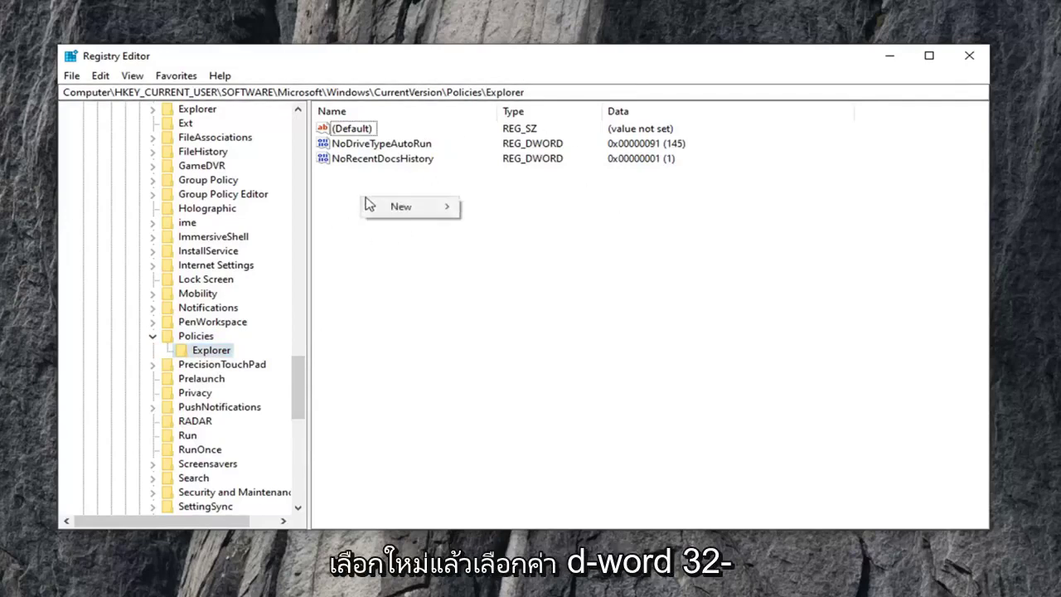
mouse_move(386, 211)
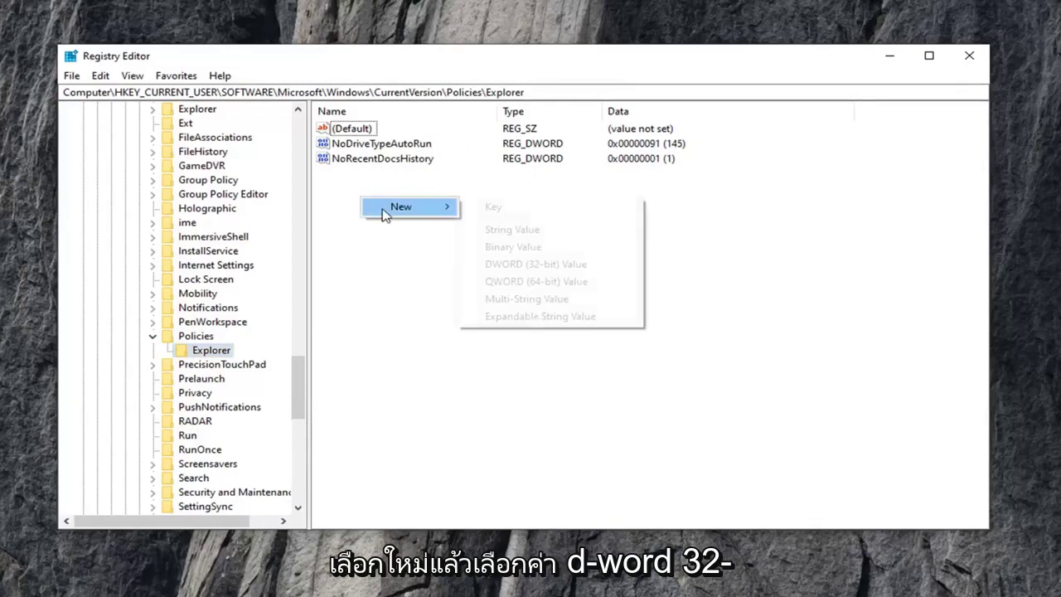
click(540, 267)
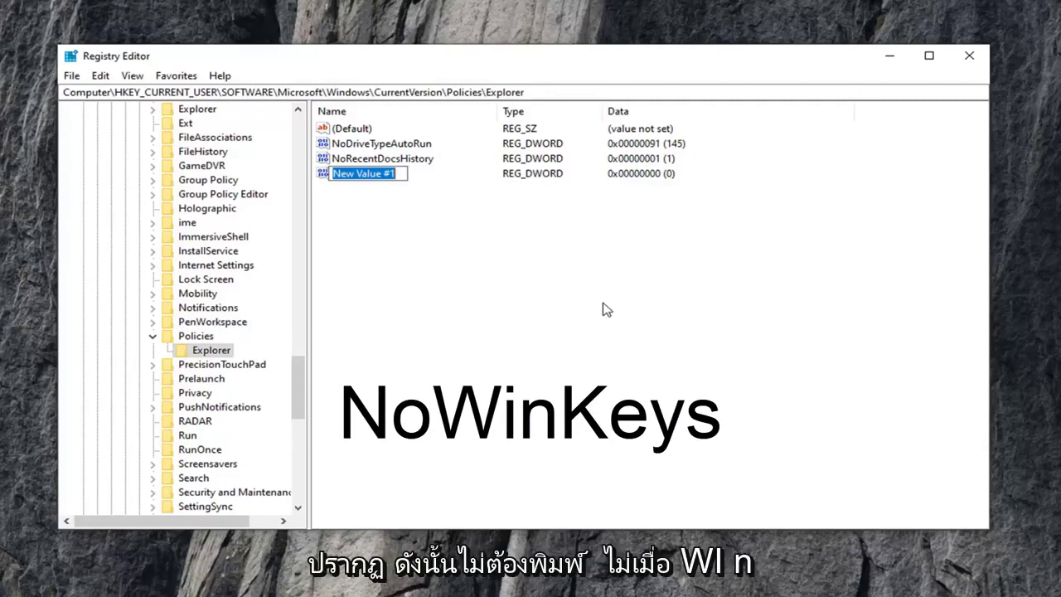
text(No)
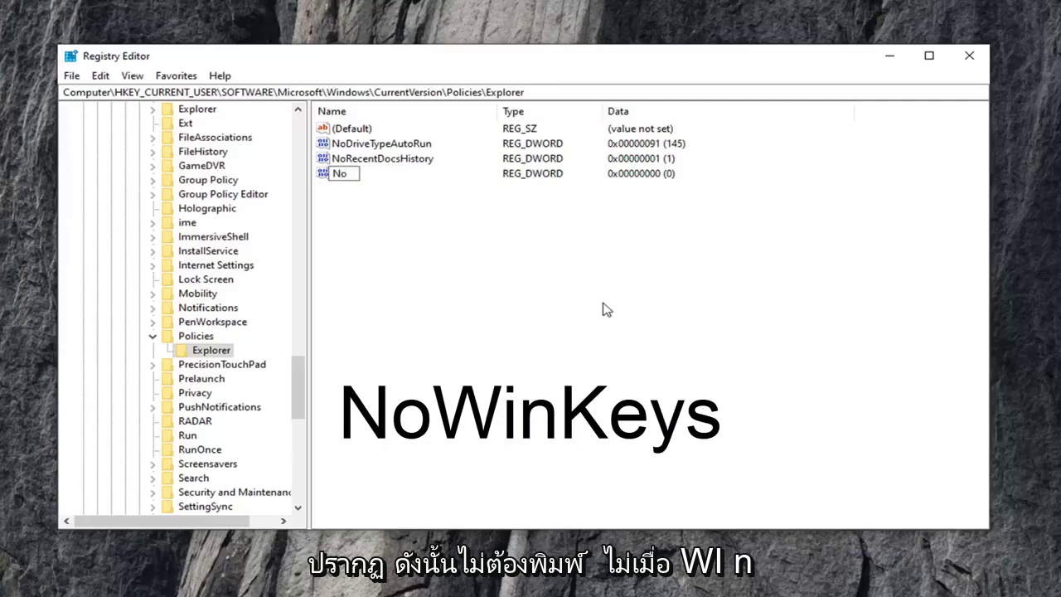
text(W)
text(Keys)
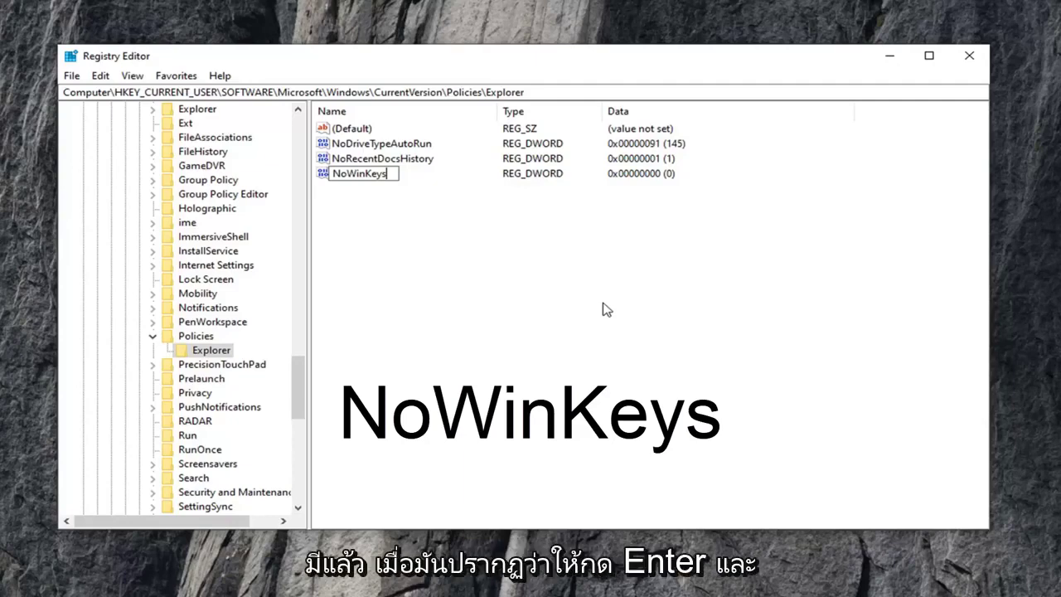
key(Return)
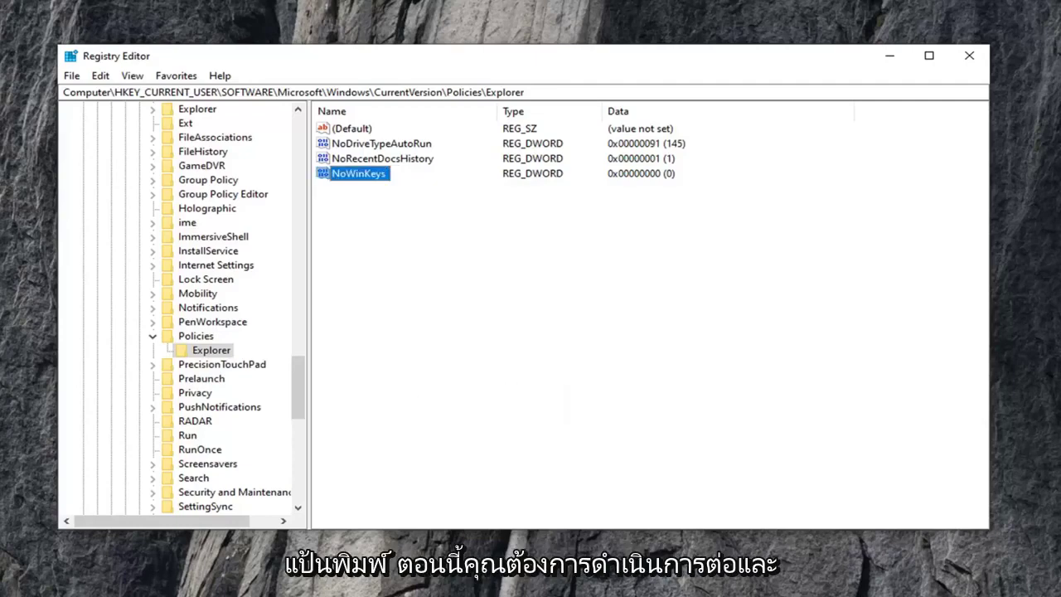
- Open NoWinKeys, keep its value data at 0 and confirm with OK
double_click(370, 175)
drag(260, 133, 322, 142)
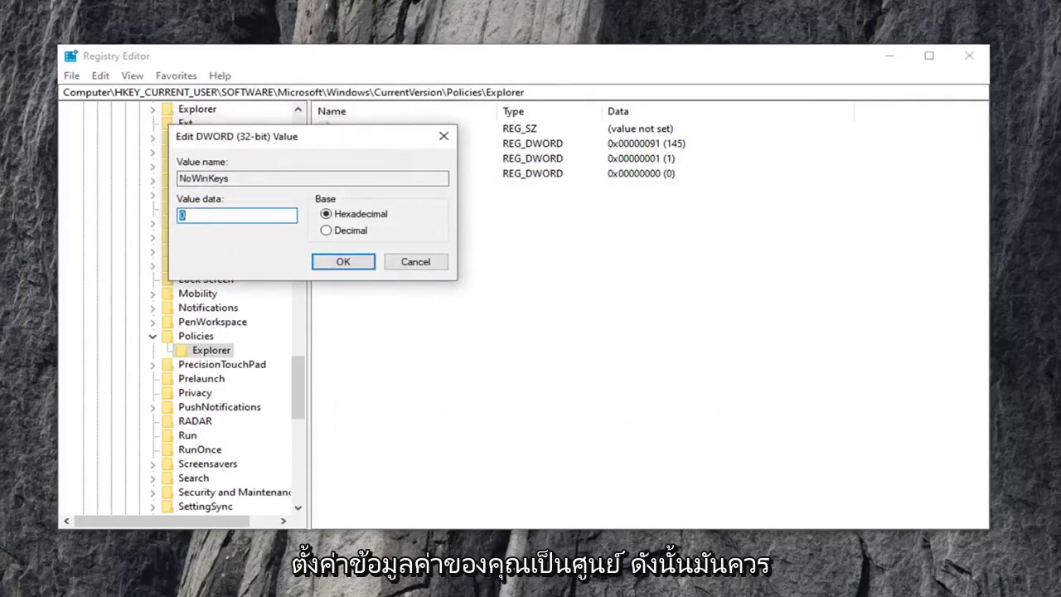
click(208, 215)
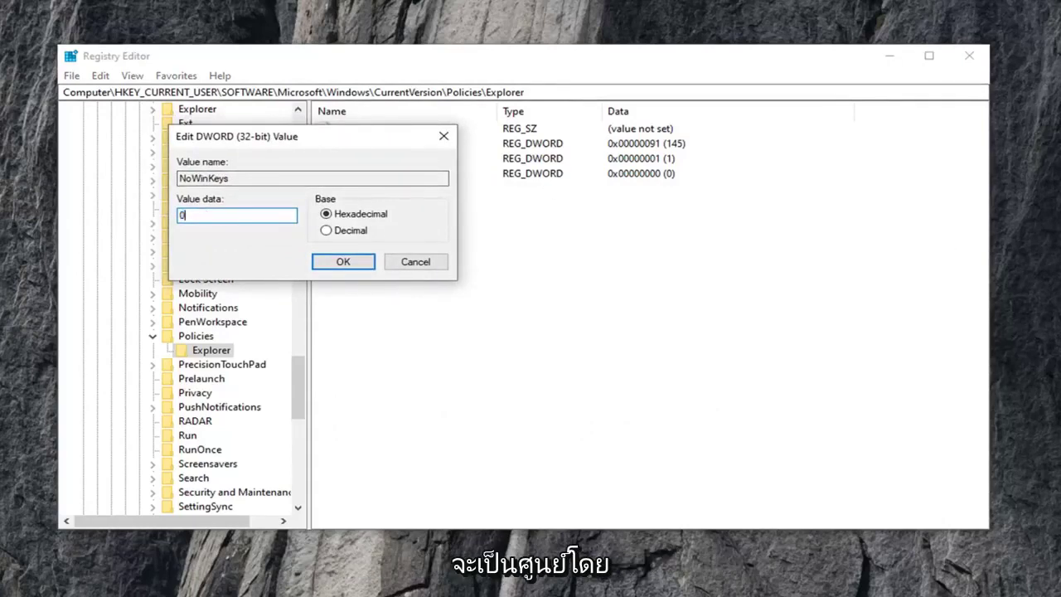
drag(267, 142, 406, 236)
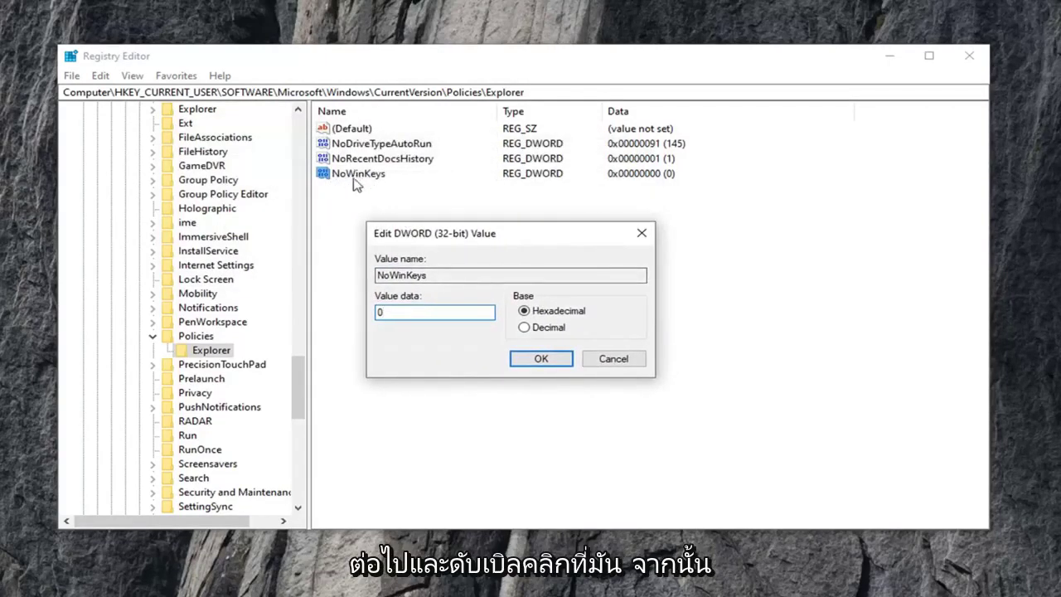
drag(421, 235, 405, 163)
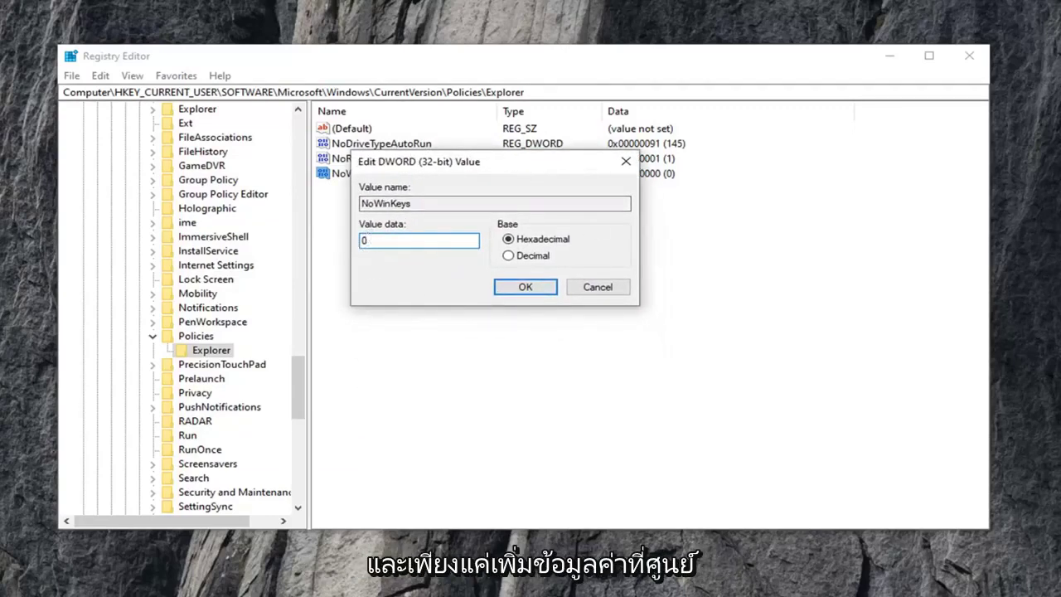
click(512, 286)
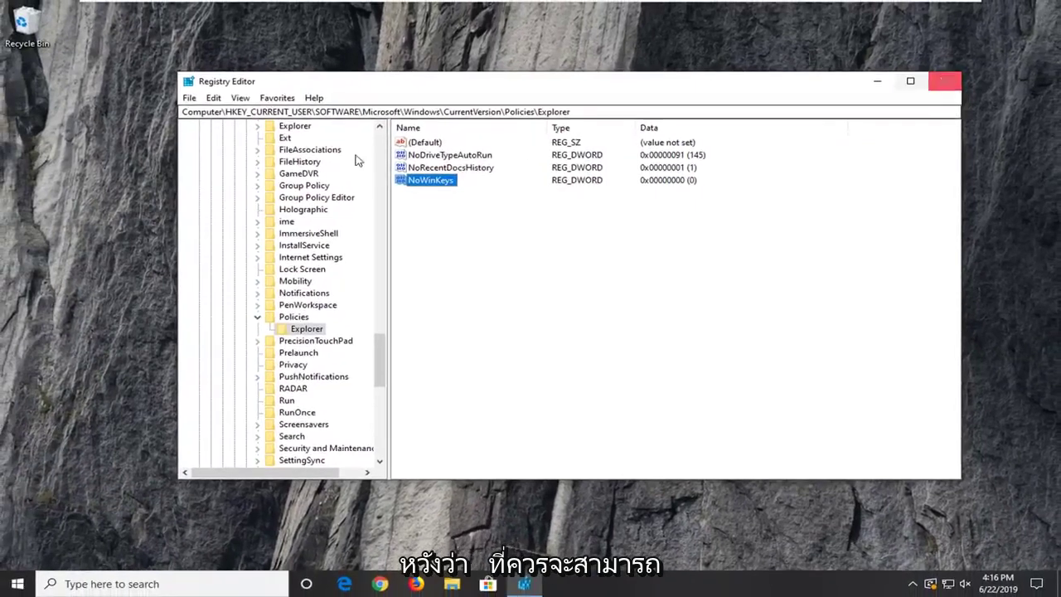
- Collapse the key tree back to HKEY_CURRENT_USER and close Registry Editor
click(257, 317)
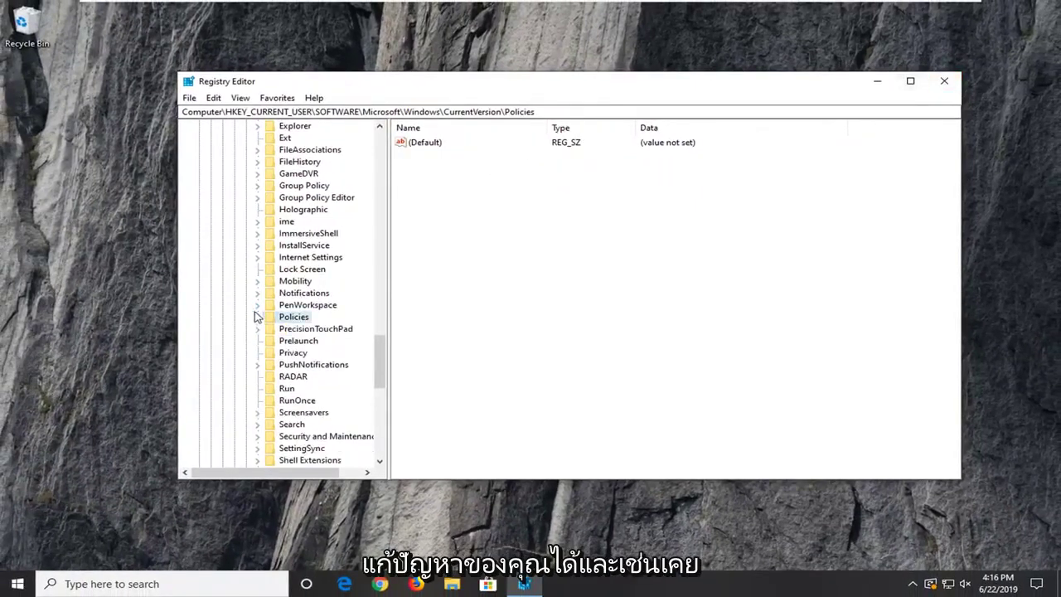
scroll(248, 307, up, 15)
click(245, 376)
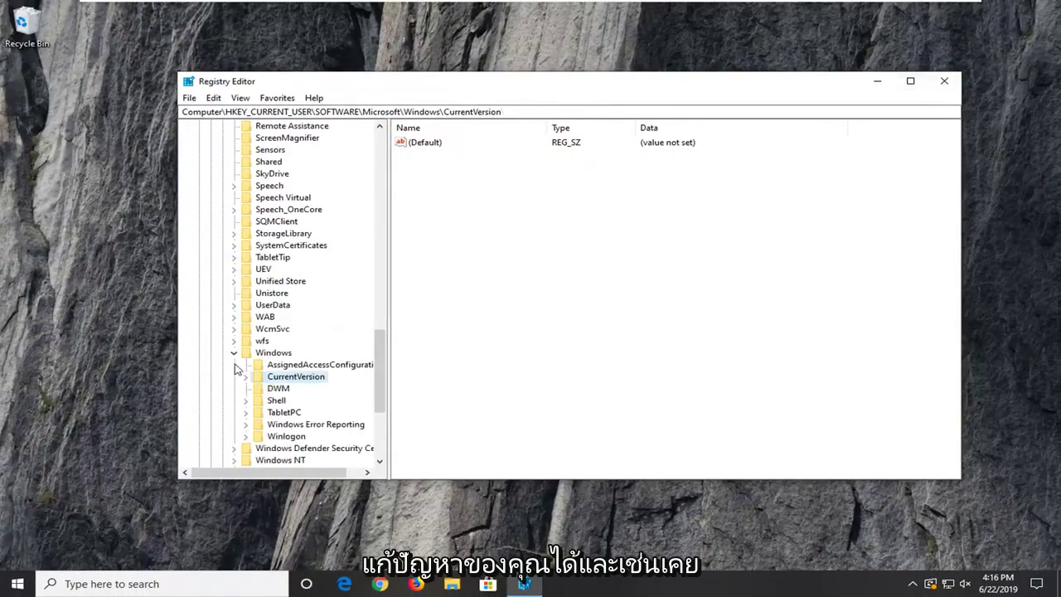
click(234, 352)
scroll(240, 314, up, 15)
scroll(240, 313, up, 7)
click(222, 339)
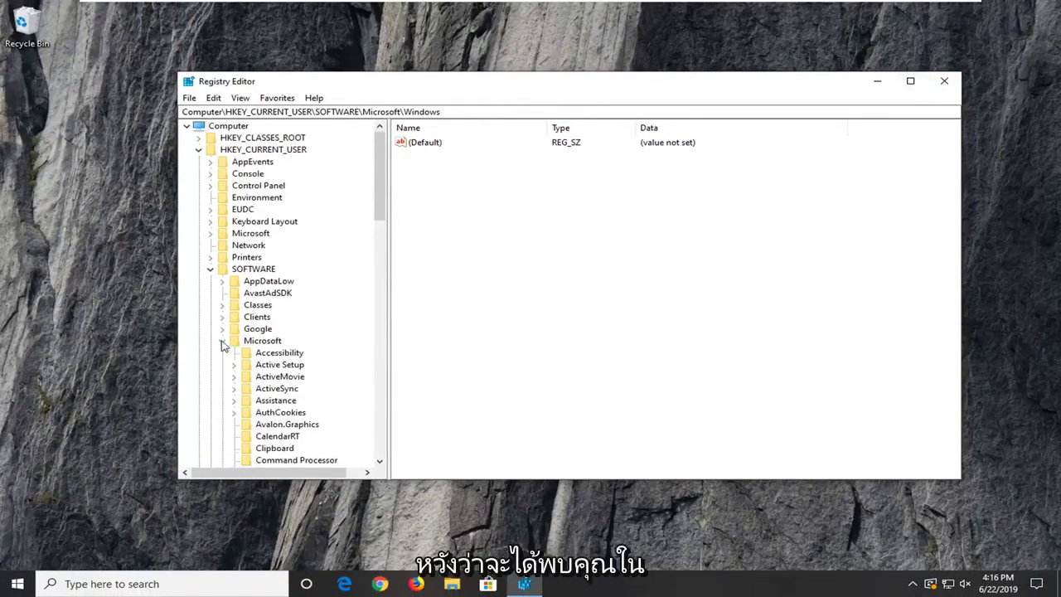
click(209, 269)
click(198, 150)
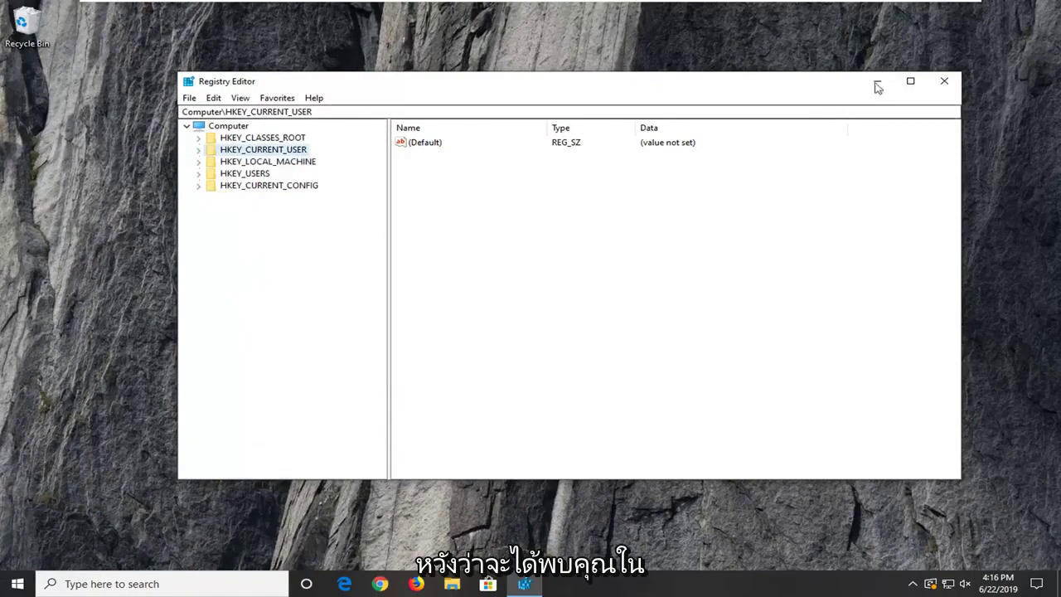
click(944, 83)
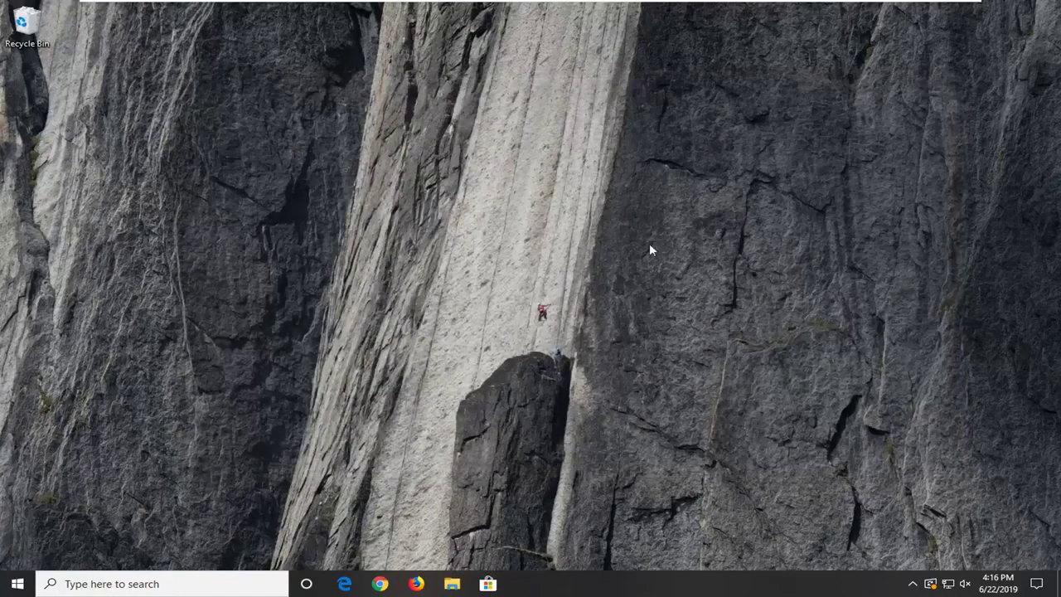